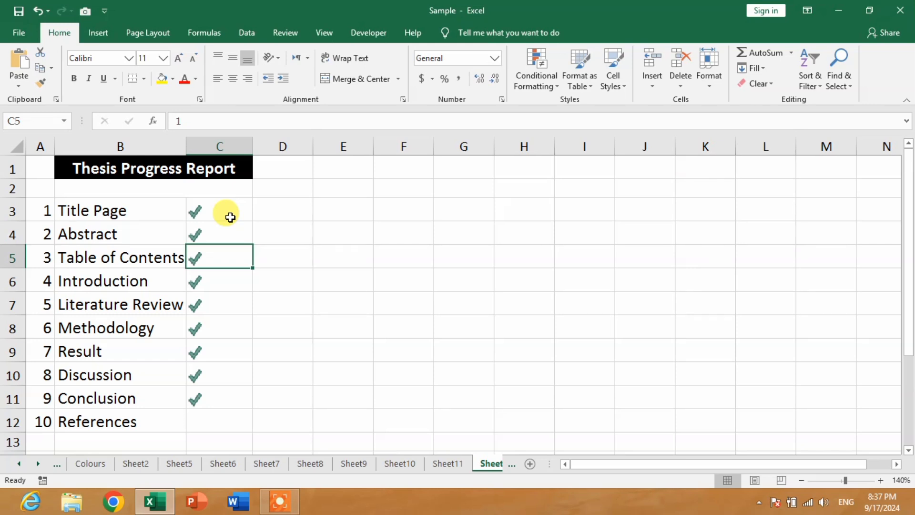
Mark Title Page and Abstract as not done by entering 0 in C3 and C4.
{"action": "left_click", "coordinate": [218, 211]}
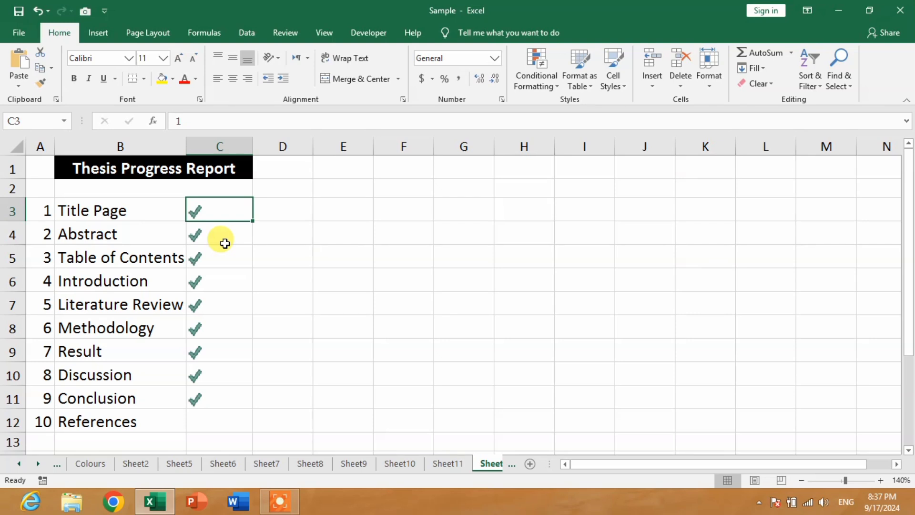
{"action": "type", "text": "0"}
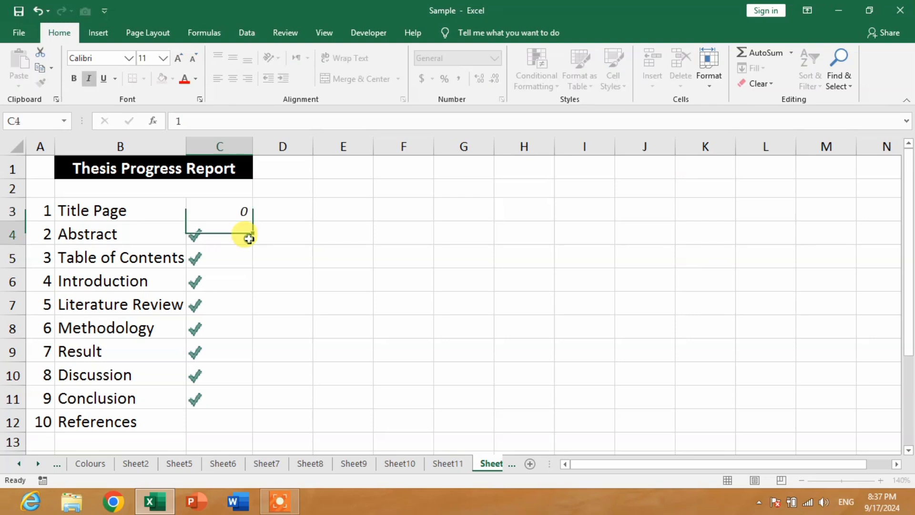
{"action": "key", "text": "Return"}
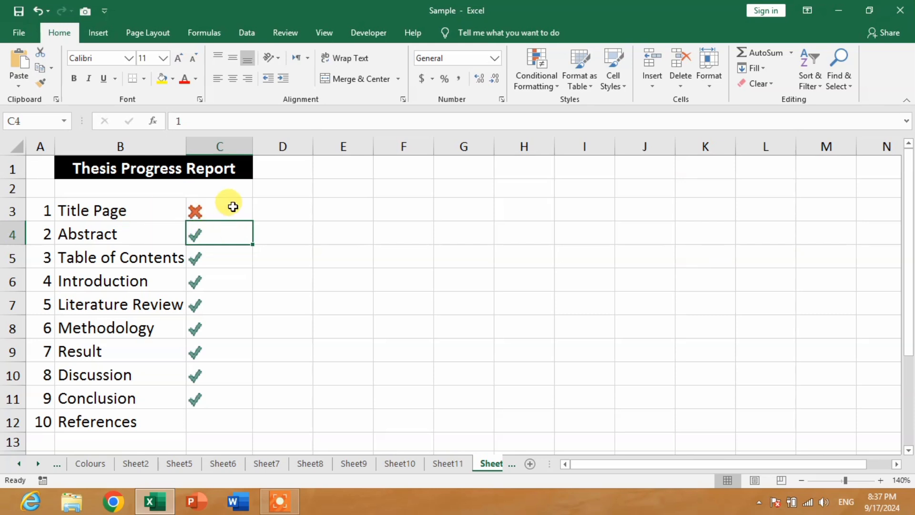
{"action": "left_click", "coordinate": [230, 210]}
{"action": "left_click", "coordinate": [217, 225]}
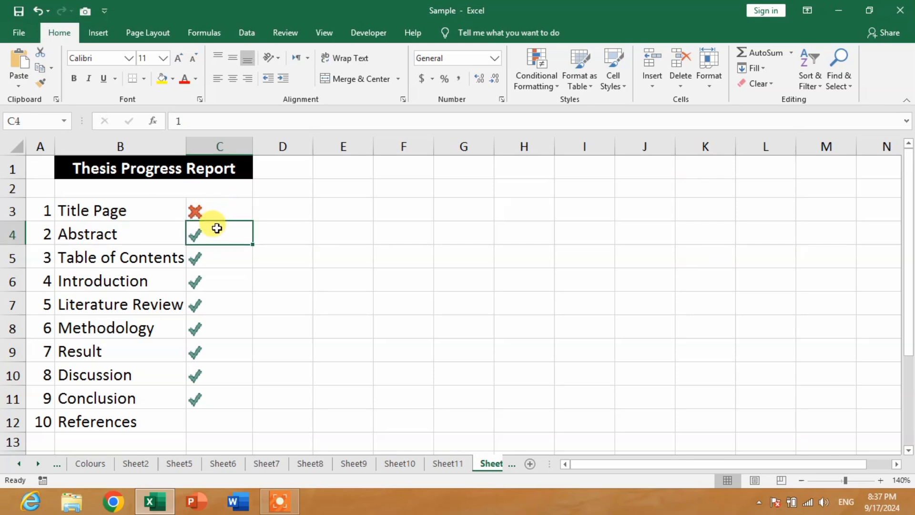
{"action": "double_click", "coordinate": [218, 232]}
{"action": "key", "text": "BackSpace"}
{"action": "type", "text": "0"}
{"action": "left_click", "coordinate": [234, 253]}
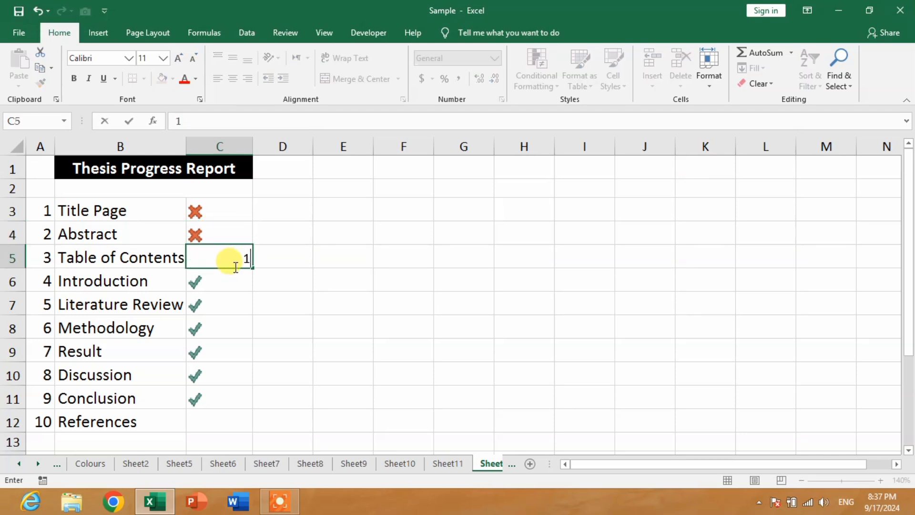
Enter 1 for References in C12 and 0 for Conclusion in C11.
{"action": "double_click", "coordinate": [236, 264]}
{"action": "left_click", "coordinate": [234, 282]}
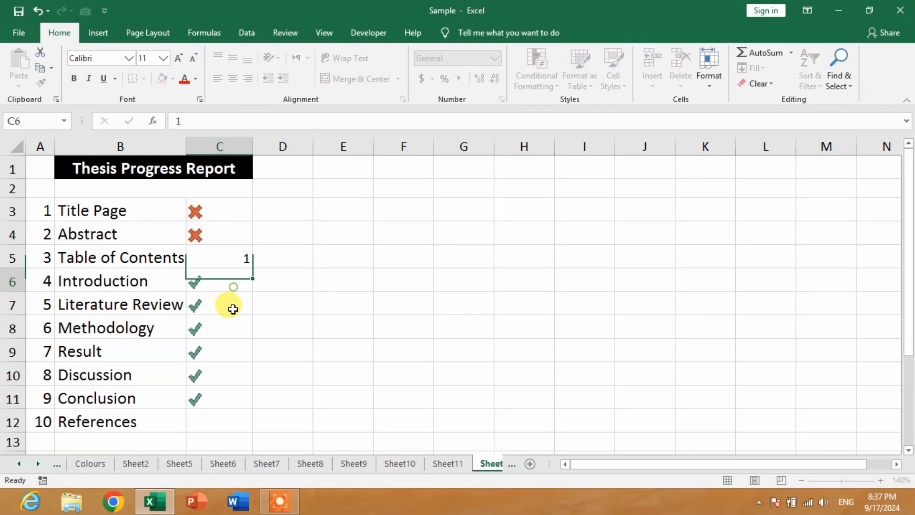
{"action": "left_click", "coordinate": [229, 418]}
{"action": "type", "text": "1"}
{"action": "left_click", "coordinate": [283, 411]}
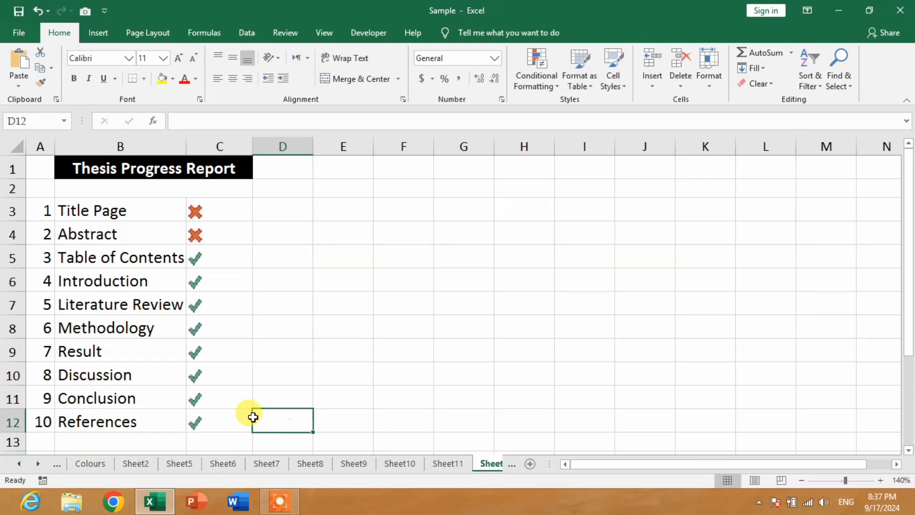
{"action": "left_click", "coordinate": [217, 399]}
{"action": "type", "text": "0"}
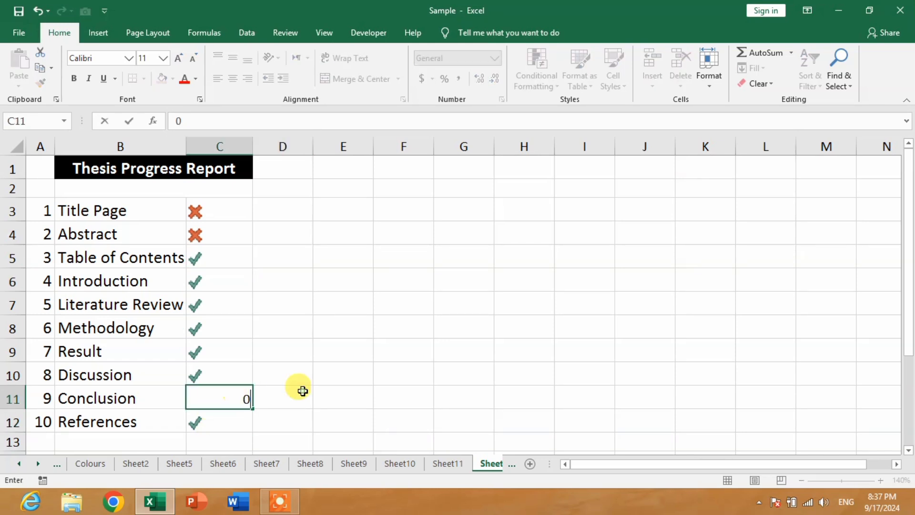
{"action": "left_click", "coordinate": [298, 390]}
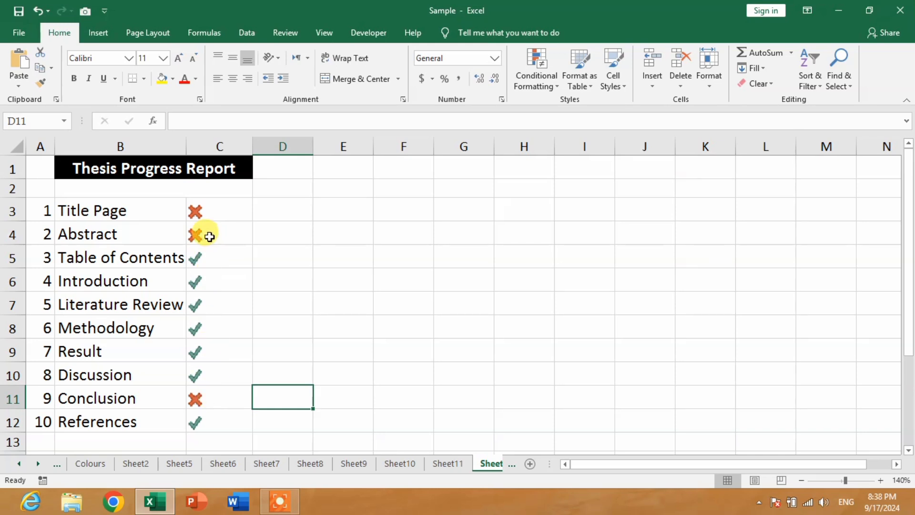
Clear the conditional formatting rules from the status cells C3:C12.
{"action": "left_click_drag", "start_coordinate": [205, 210], "coordinate": [213, 421]}
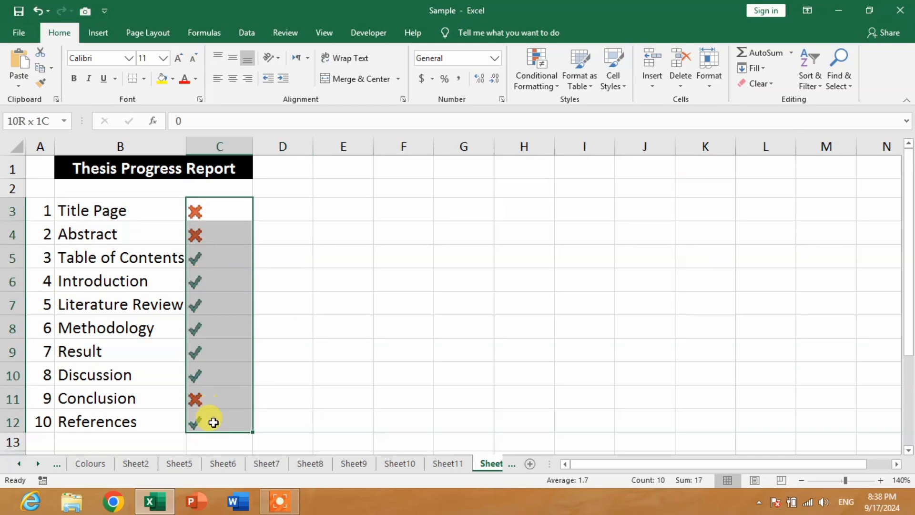
{"action": "left_click", "coordinate": [558, 80]}
{"action": "mouse_move", "coordinate": [555, 267]}
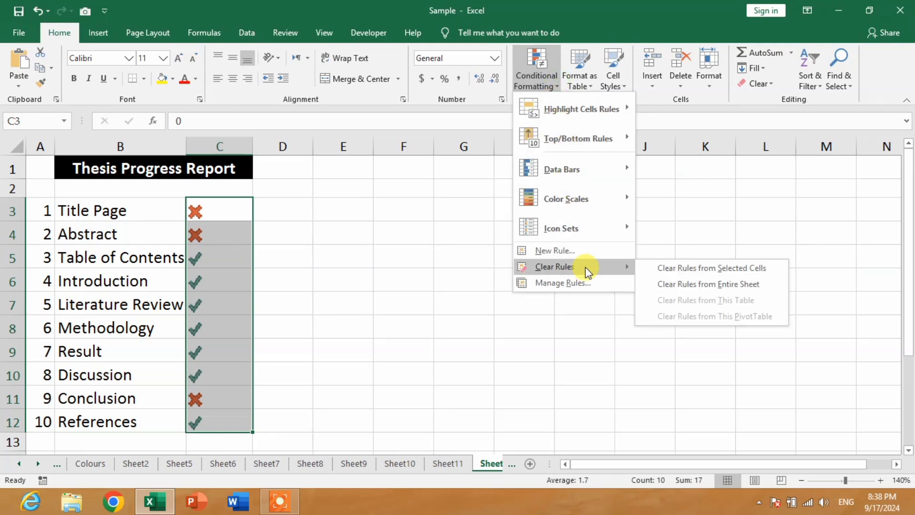
{"action": "left_click", "coordinate": [674, 268]}
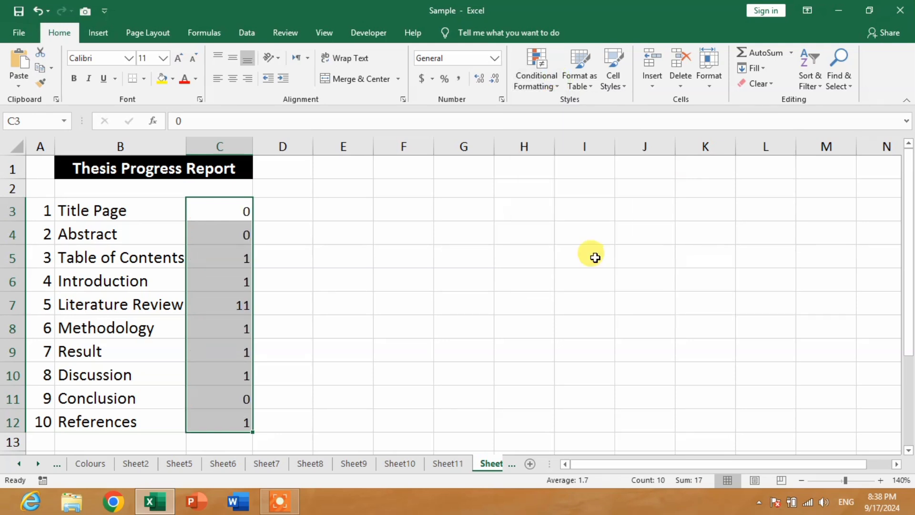
{"action": "left_click", "coordinate": [591, 256]}
Delete all status values in C3:C12.
{"action": "left_click_drag", "start_coordinate": [239, 212], "coordinate": [219, 432]}
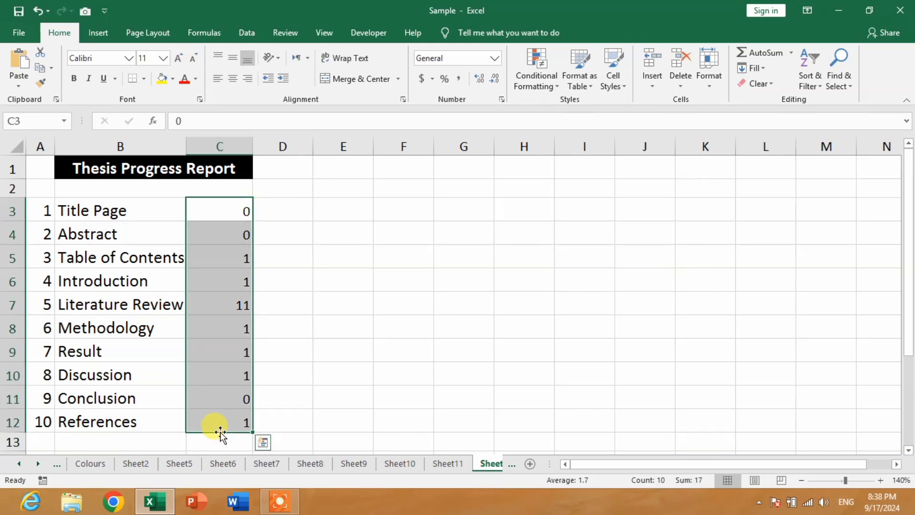
{"action": "key", "text": "Delete"}
{"action": "left_click", "coordinate": [266, 337]}
Start a new rule on C3:C12 using Icon Sets, 3 Symbols (Uncircled), with Show Icon Only.
{"action": "left_click_drag", "start_coordinate": [227, 208], "coordinate": [225, 421]}
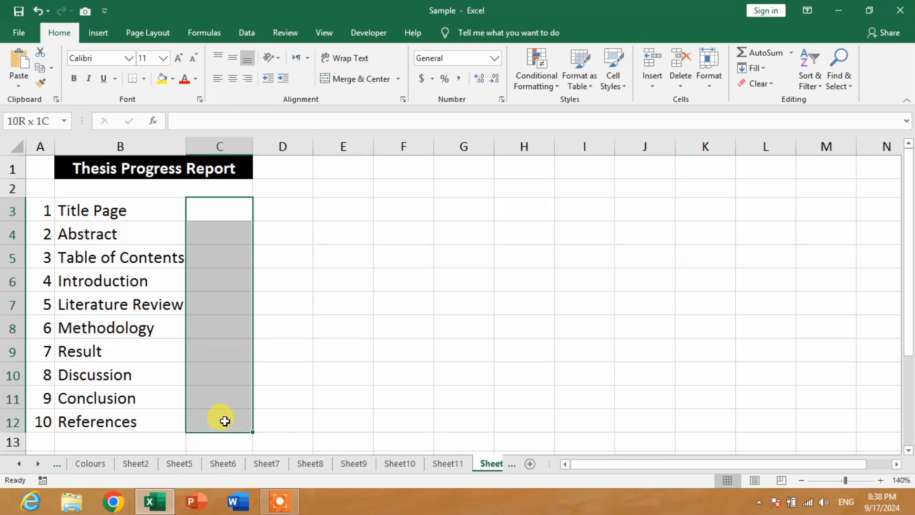
{"action": "left_click", "coordinate": [551, 76]}
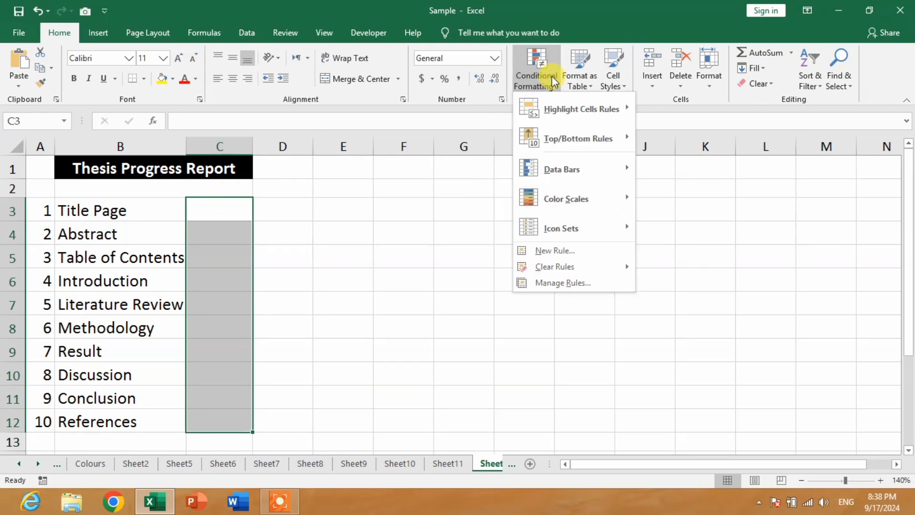
{"action": "left_click", "coordinate": [565, 251]}
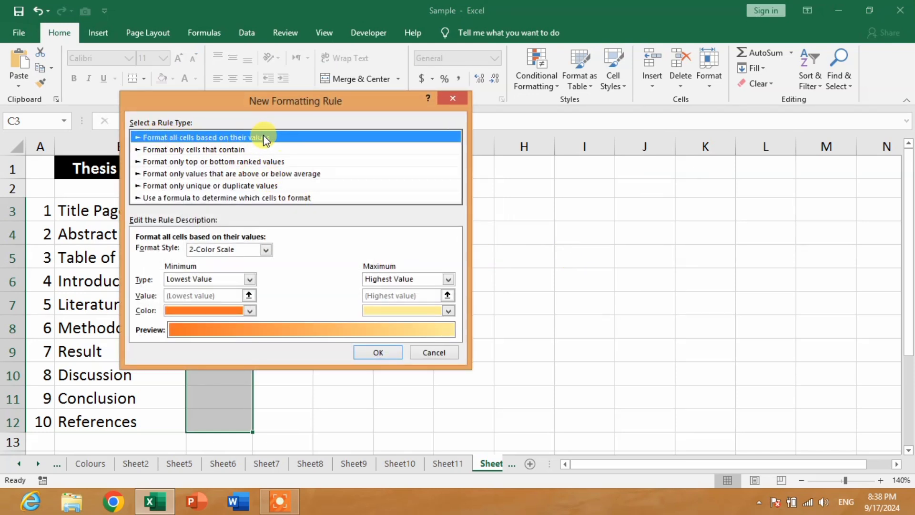
{"action": "left_click", "coordinate": [265, 250]}
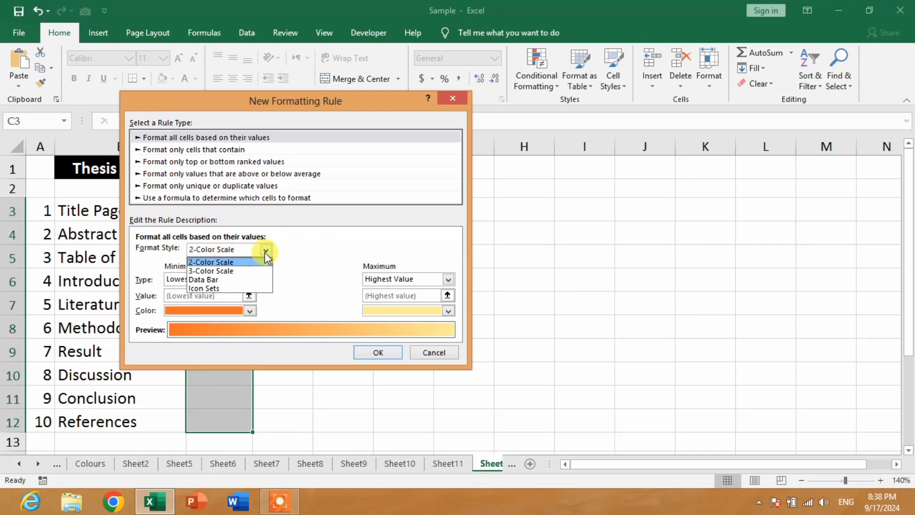
{"action": "left_click", "coordinate": [209, 288]}
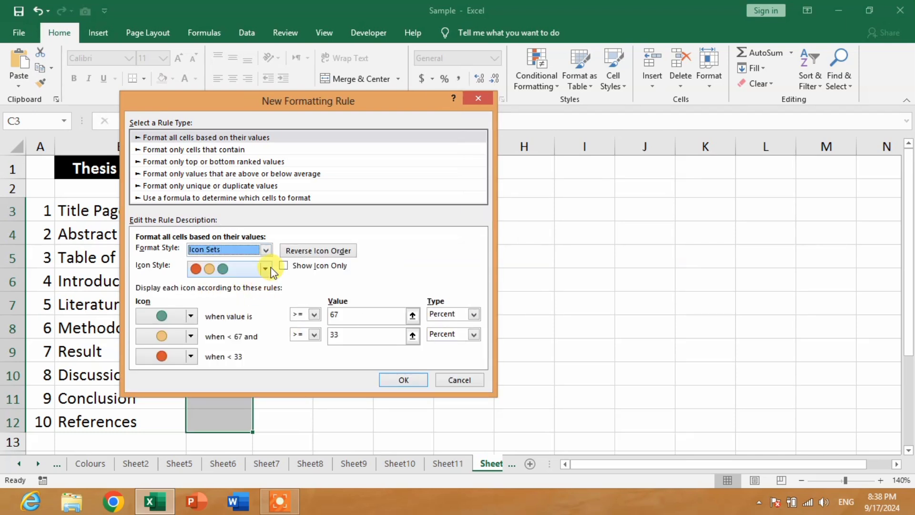
{"action": "left_click", "coordinate": [264, 268]}
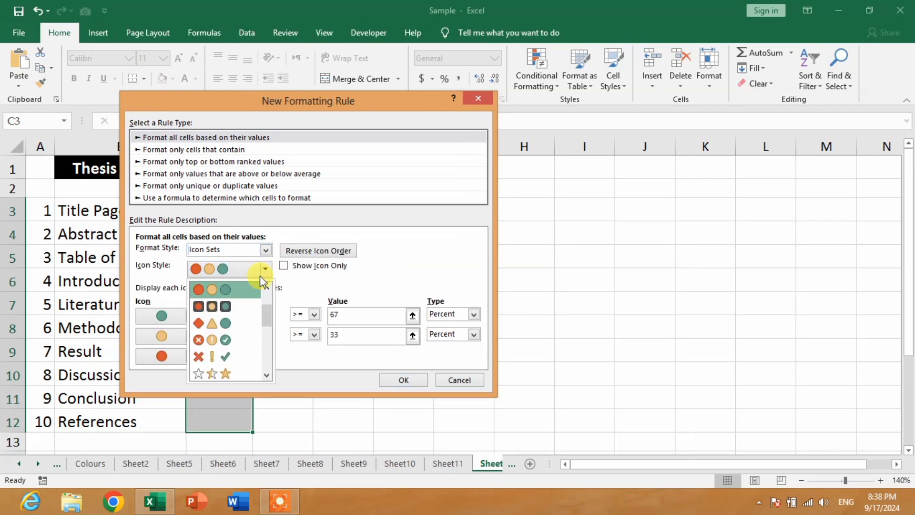
{"action": "left_click", "coordinate": [208, 358]}
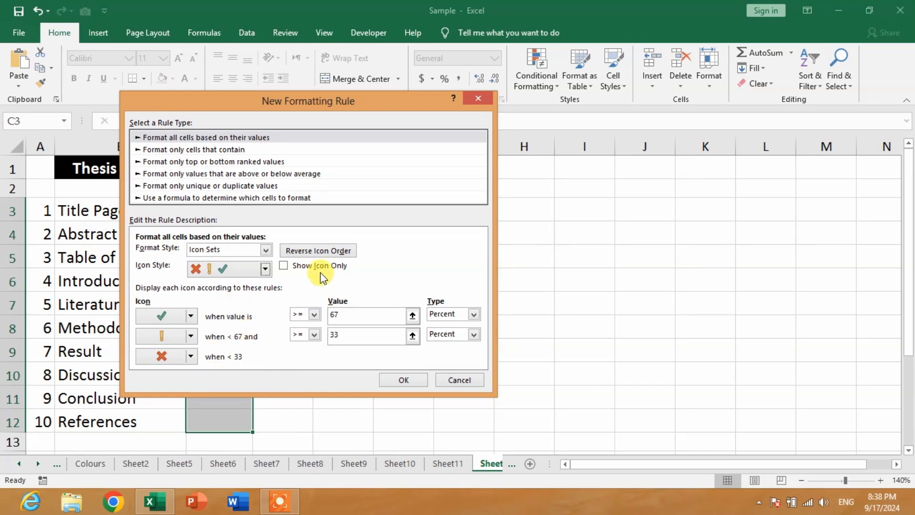
{"action": "left_click", "coordinate": [284, 266]}
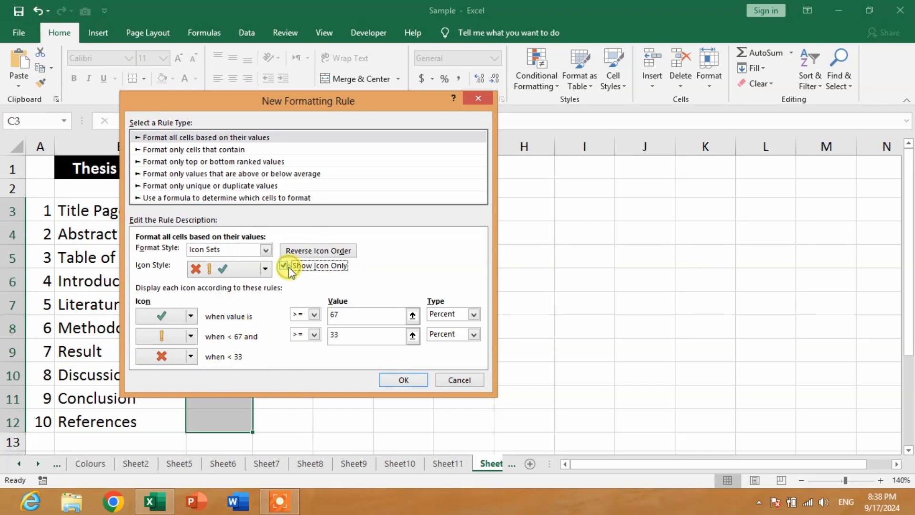
Set the check and exclamation thresholds to Number type with value 1, then apply the rule.
{"action": "left_click", "coordinate": [473, 316]}
{"action": "left_click", "coordinate": [443, 327]}
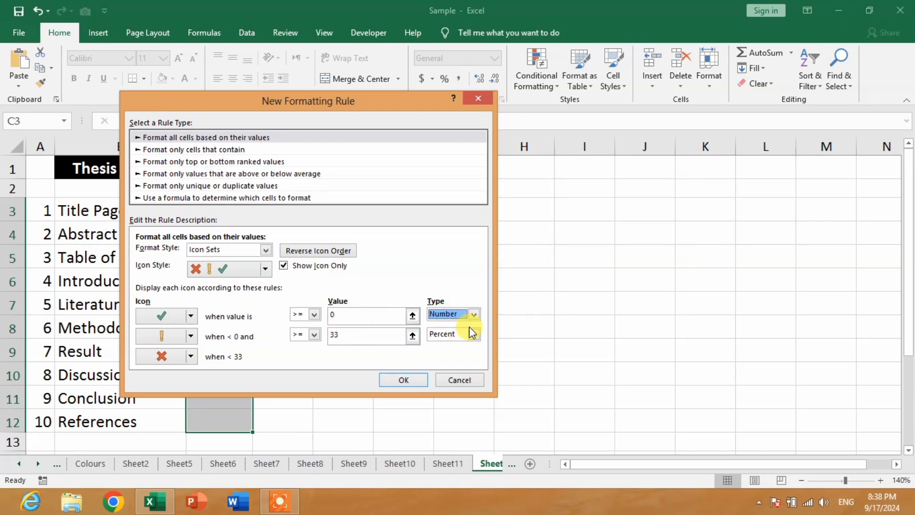
{"action": "left_click", "coordinate": [473, 334]}
{"action": "left_click", "coordinate": [458, 347]}
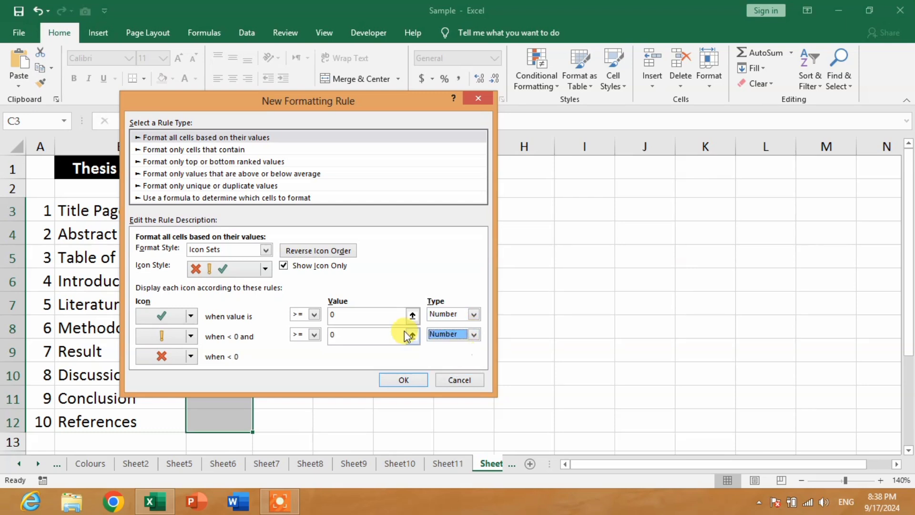
{"action": "double_click", "coordinate": [341, 315]}
{"action": "type", "text": "1"}
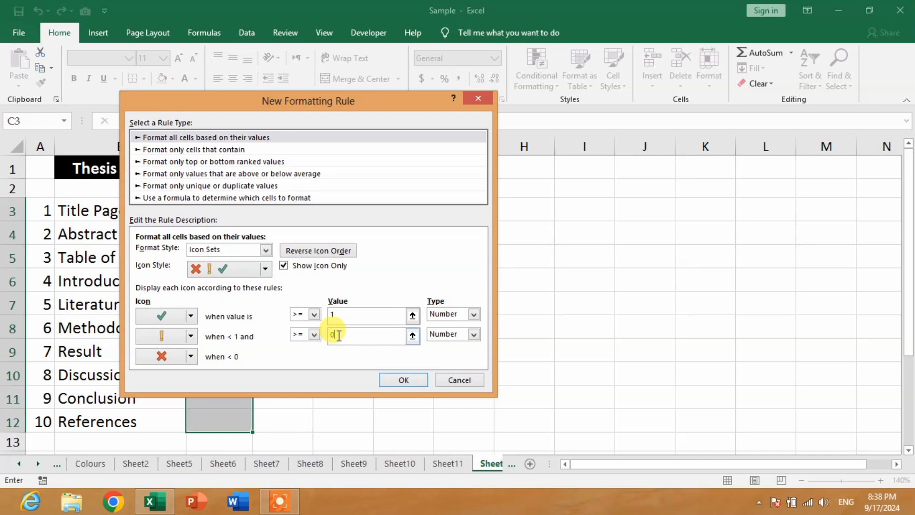
{"action": "double_click", "coordinate": [326, 335]}
{"action": "type", "text": "1"}
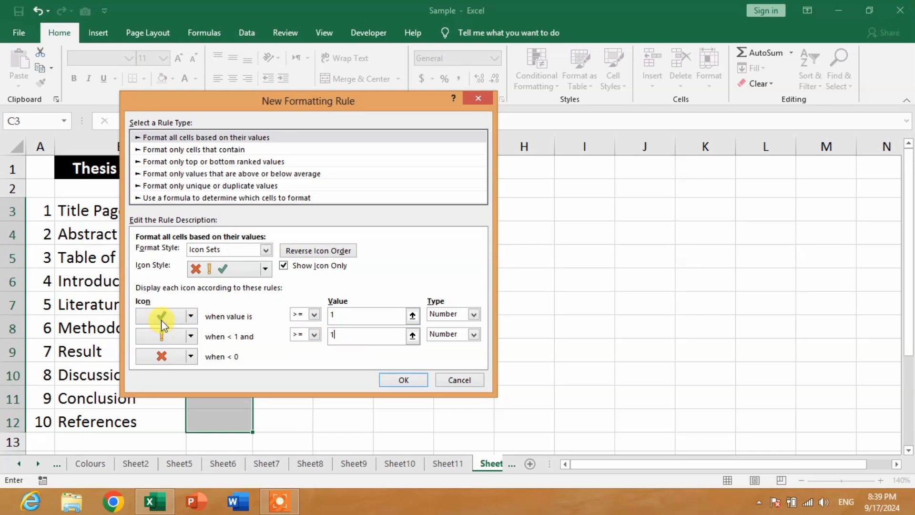
{"action": "left_click", "coordinate": [413, 382]}
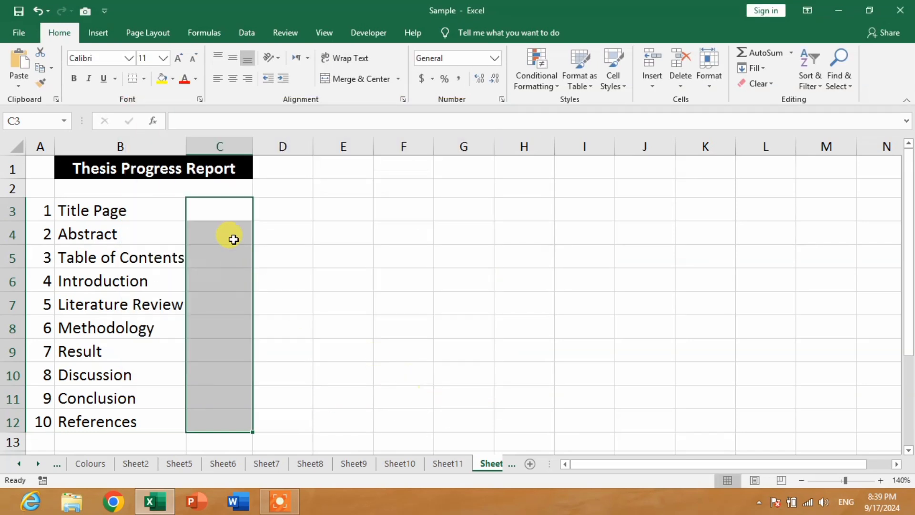
Create a 'Use a formula' rule on C3:C12 with the condition =$C$3.
{"action": "left_click", "coordinate": [224, 215]}
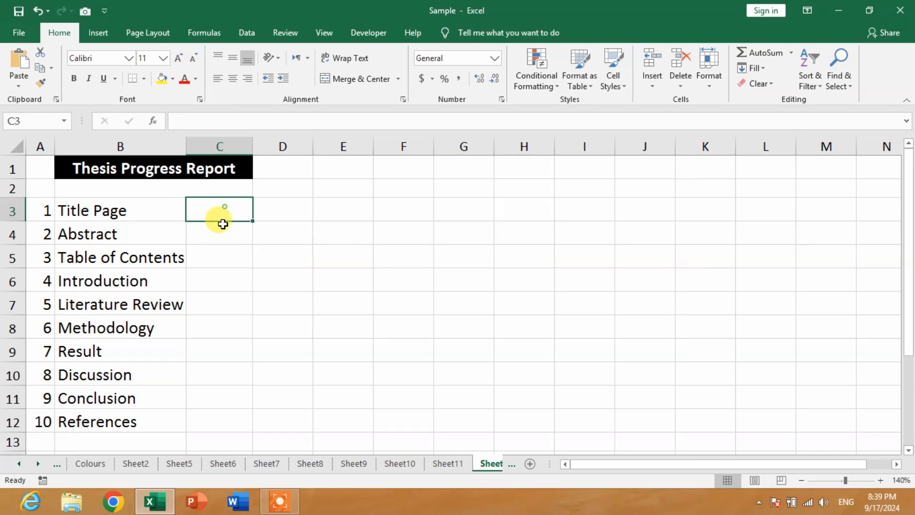
{"action": "left_click_drag", "start_coordinate": [225, 211], "coordinate": [222, 417]}
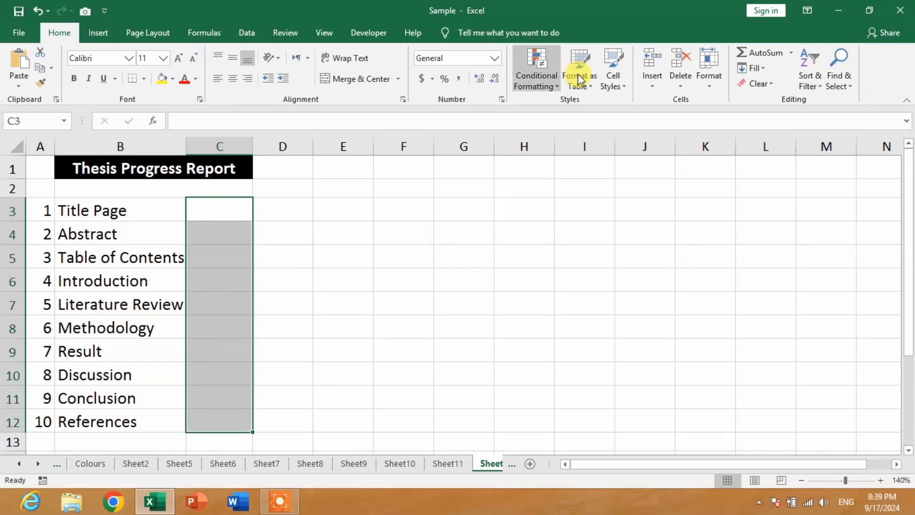
{"action": "left_click", "coordinate": [538, 79]}
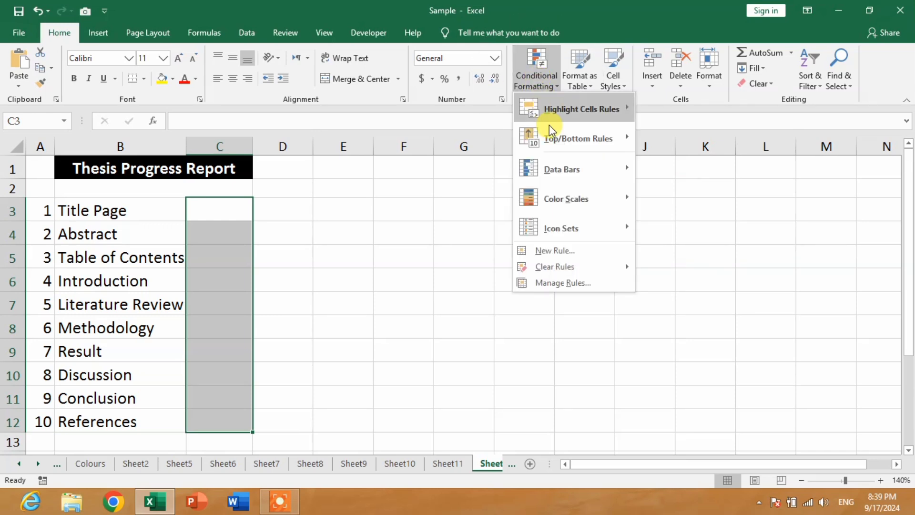
{"action": "left_click", "coordinate": [553, 252]}
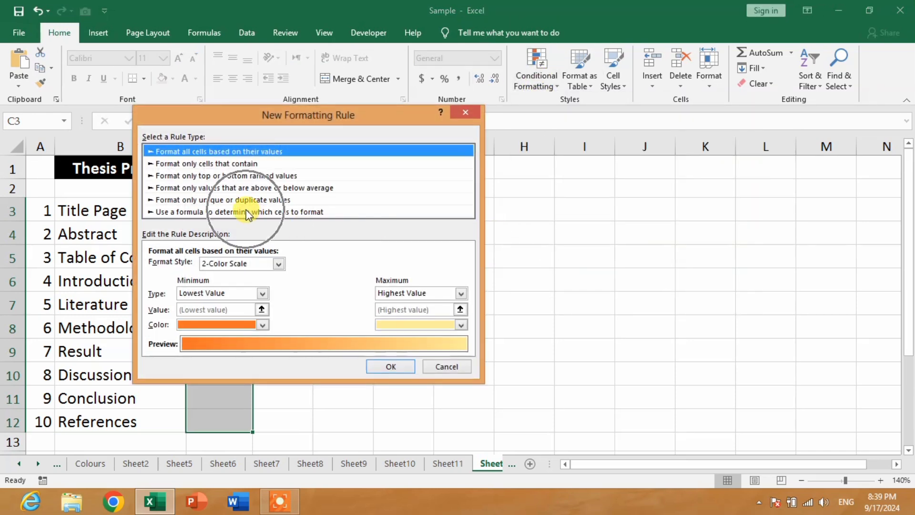
{"action": "left_click", "coordinate": [247, 212]}
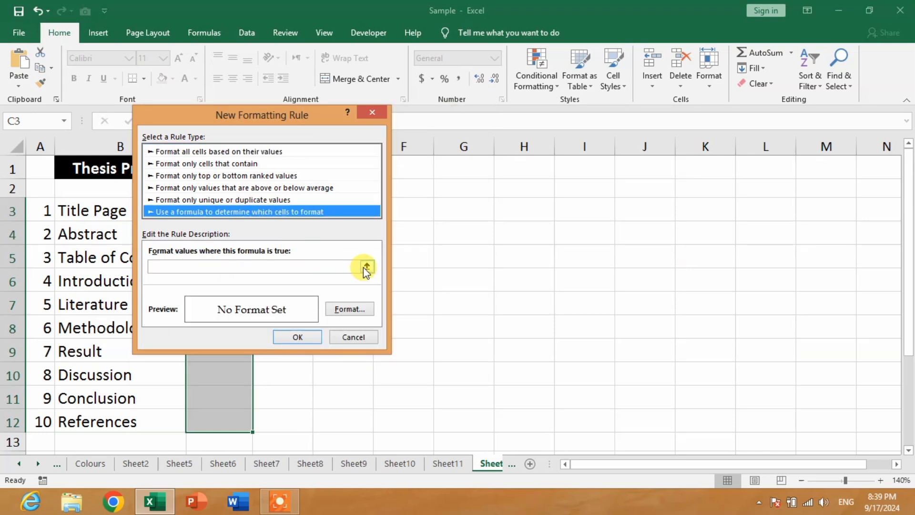
{"action": "left_click", "coordinate": [367, 267]}
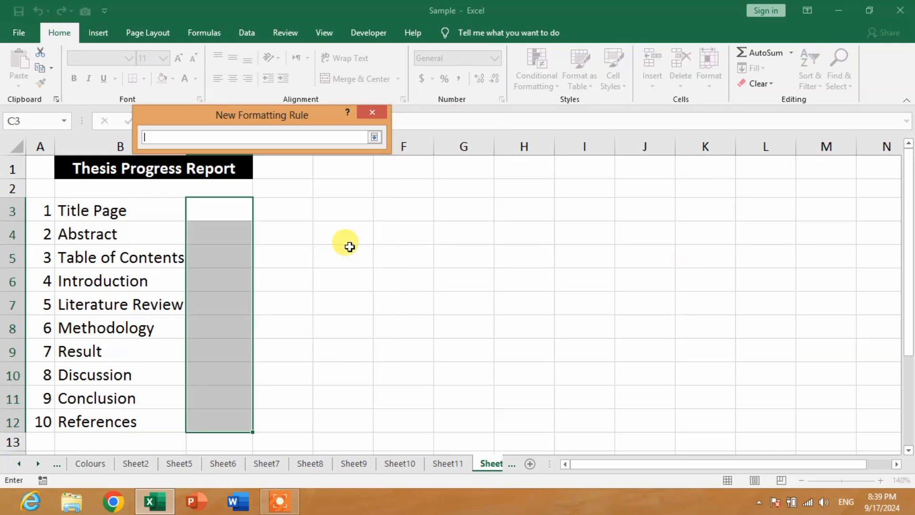
{"action": "left_click", "coordinate": [235, 203]}
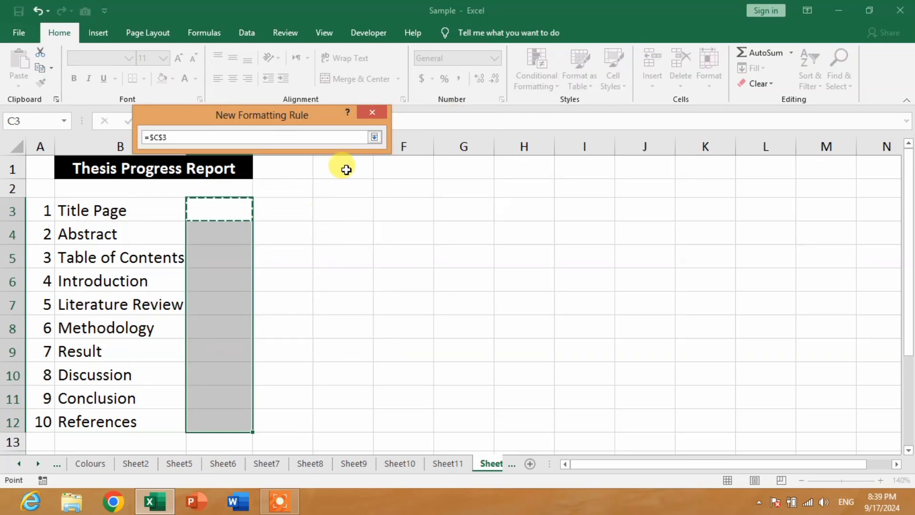
{"action": "left_click", "coordinate": [375, 138]}
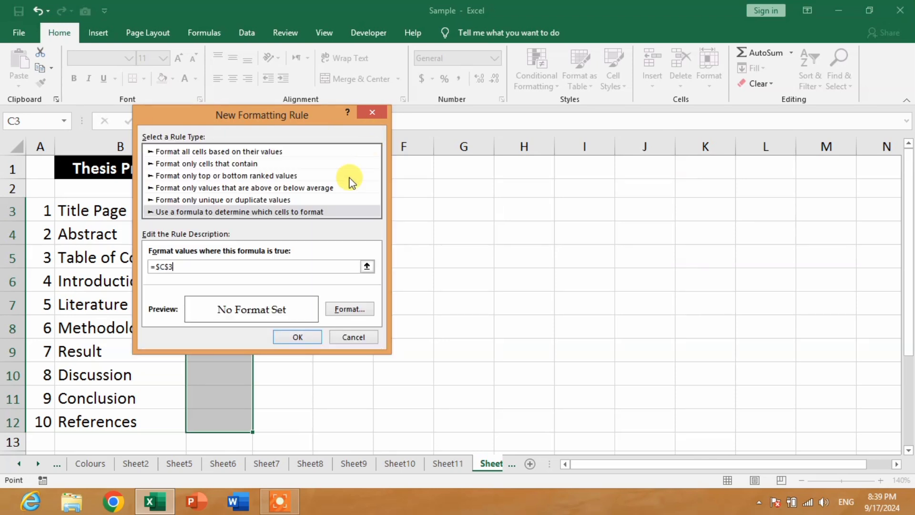
Try italic and browse Border and Fill formats, then cancel and close the rule dialogs.
{"action": "left_click", "coordinate": [370, 311]}
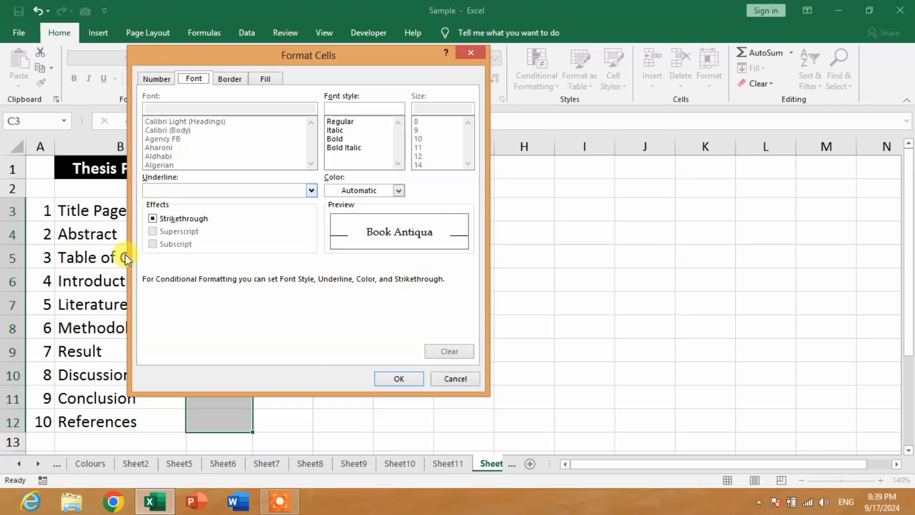
{"action": "left_click", "coordinate": [336, 130]}
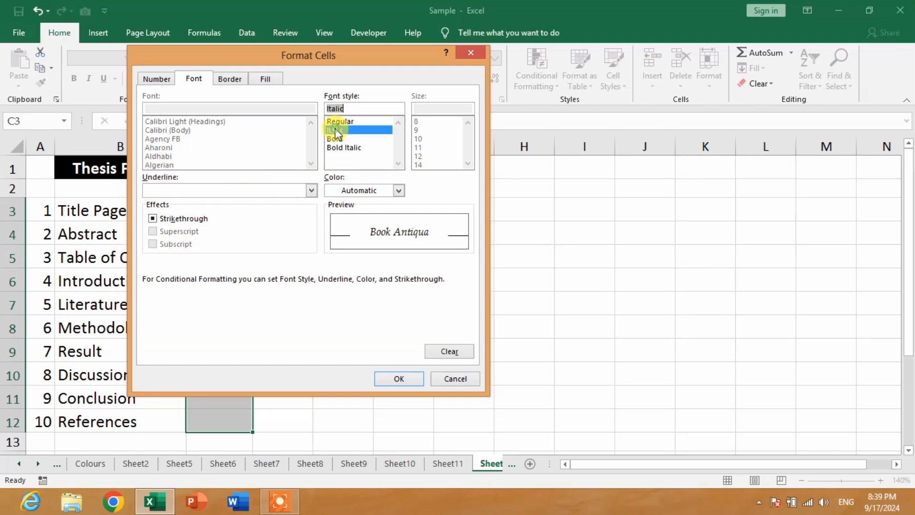
{"action": "left_click", "coordinate": [234, 79]}
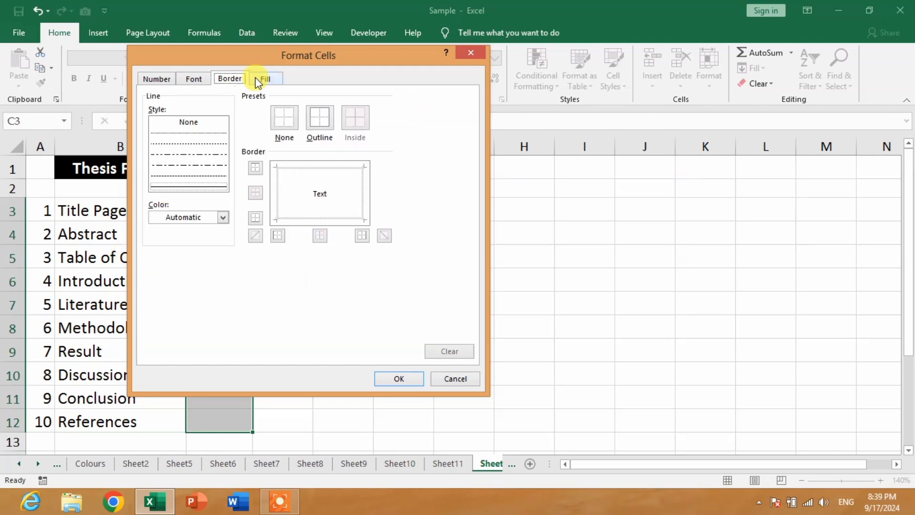
{"action": "left_click", "coordinate": [261, 79]}
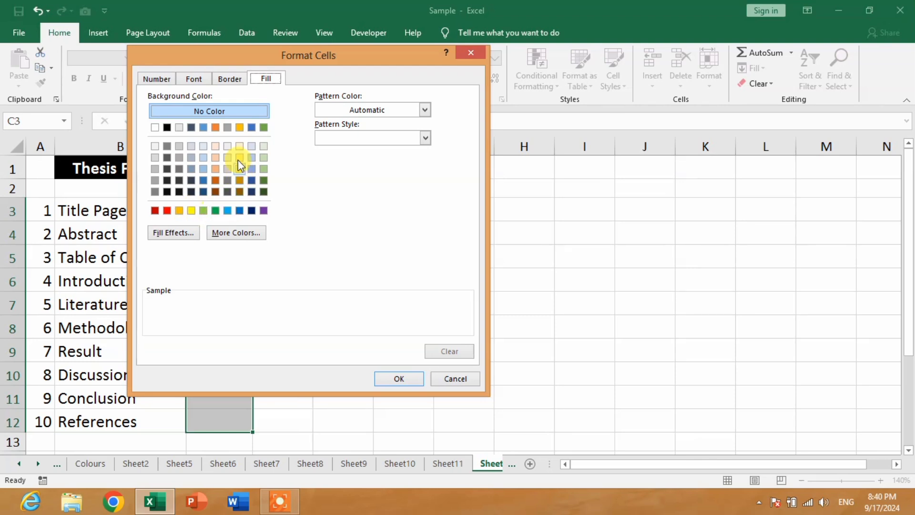
{"action": "left_click", "coordinate": [451, 373]}
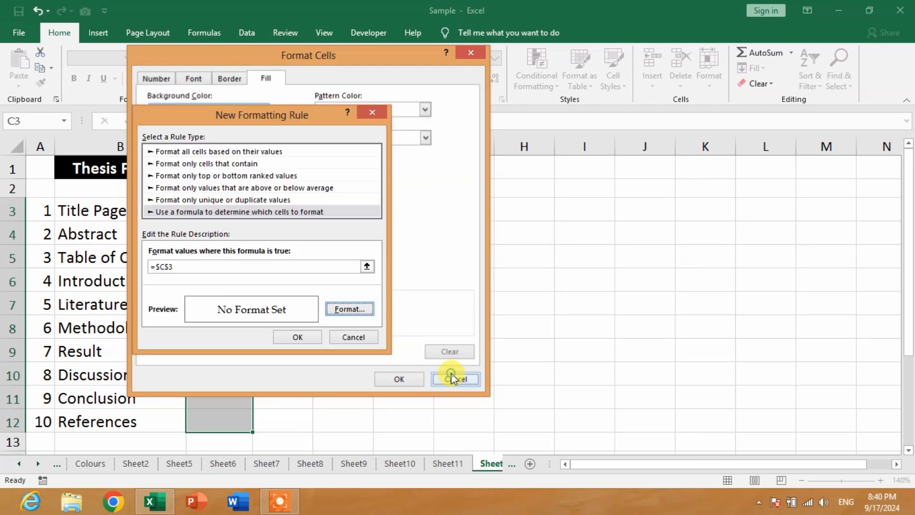
{"action": "left_click", "coordinate": [301, 336]}
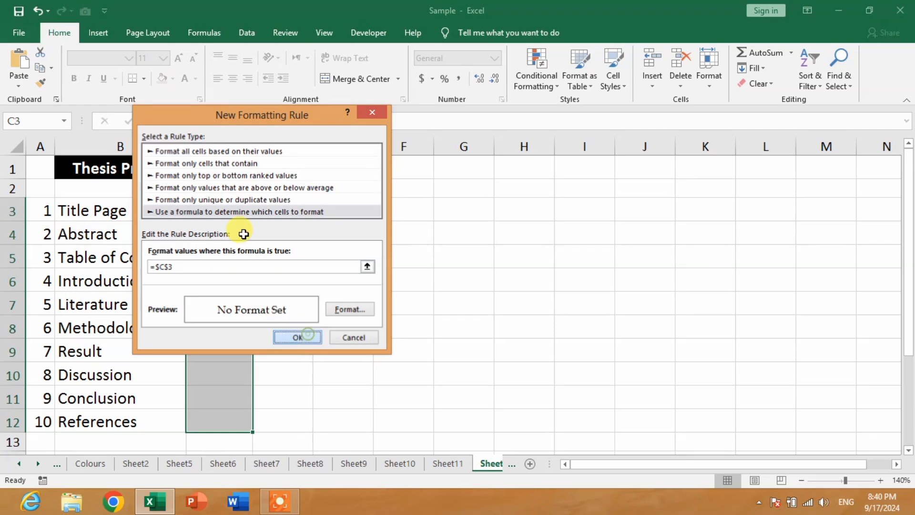
{"action": "left_click", "coordinate": [326, 240]}
{"action": "left_click", "coordinate": [241, 214]}
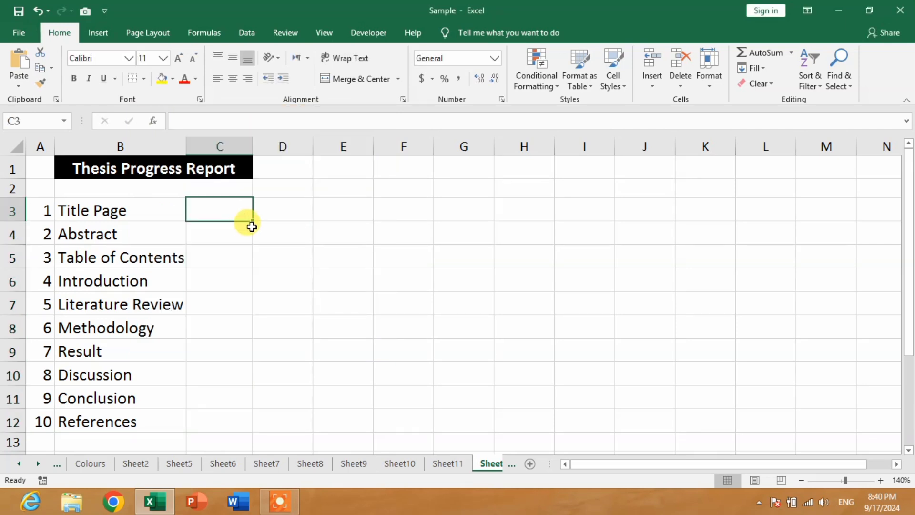
Enter 1 for Title Page and Abstract in C3 and C4.
{"action": "left_click_drag", "start_coordinate": [253, 225], "coordinate": [250, 426]}
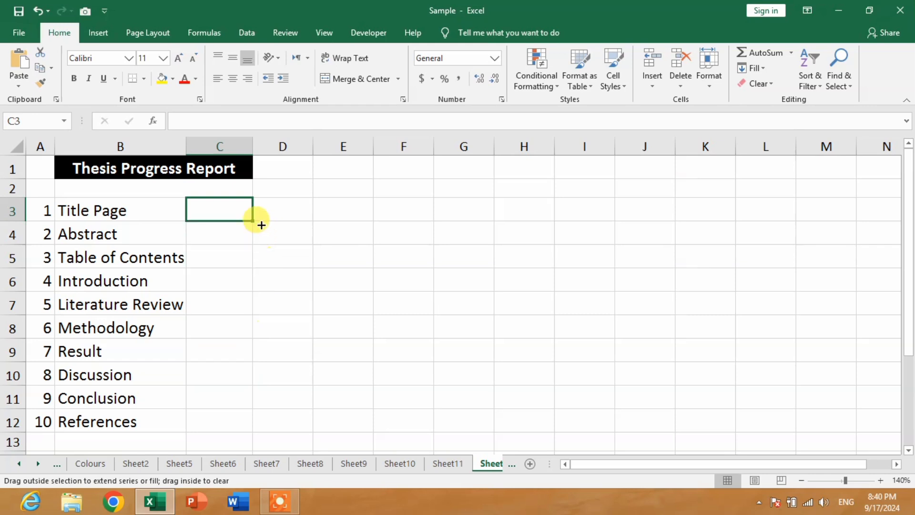
{"action": "left_click_drag", "start_coordinate": [250, 426], "coordinate": [257, 225]}
{"action": "type", "text": "1"}
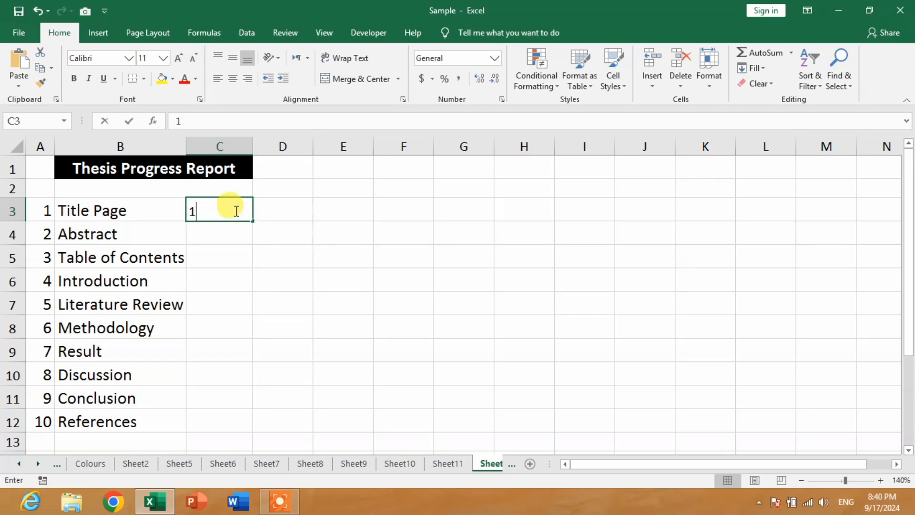
{"action": "left_click", "coordinate": [279, 230]}
{"action": "left_click", "coordinate": [231, 244]}
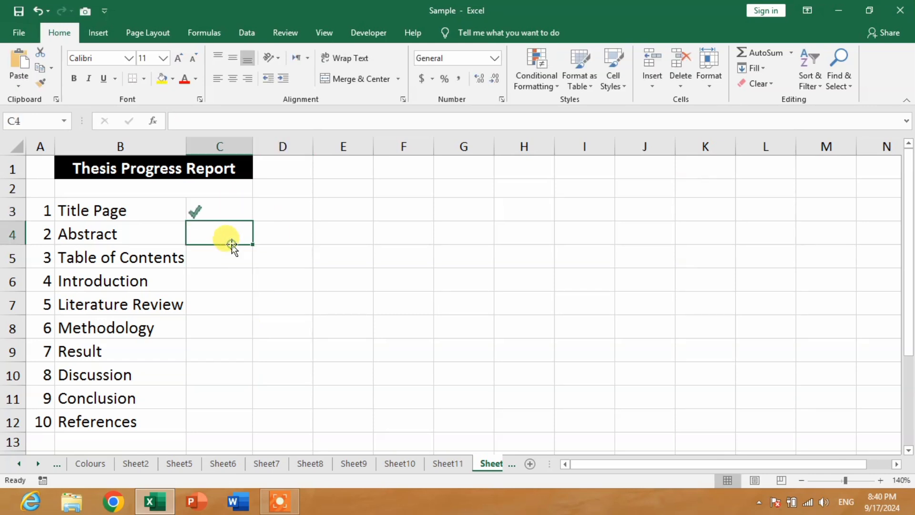
{"action": "type", "text": "1"}
{"action": "left_click", "coordinate": [236, 265]}
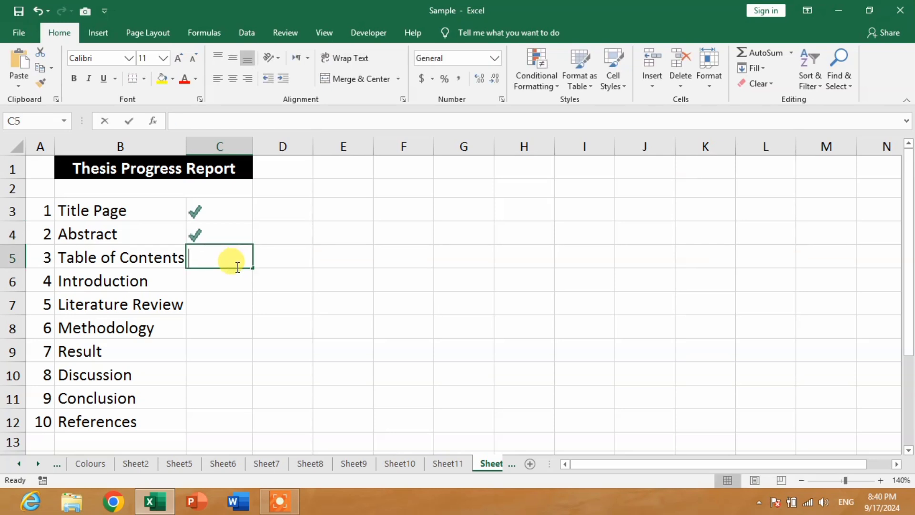
Enter done values for Table of Contents through Literature Review, and 0 for Methodology and Result.
{"action": "type", "text": "1"}
{"action": "left_click", "coordinate": [235, 278]}
{"action": "type", "text": "2"}
{"action": "left_click", "coordinate": [231, 303]}
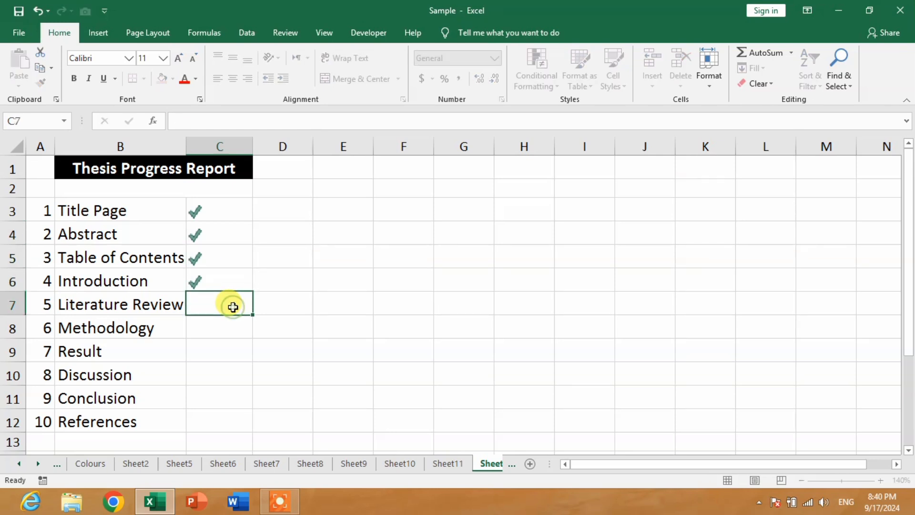
{"action": "type", "text": "3"}
{"action": "left_click", "coordinate": [230, 329]}
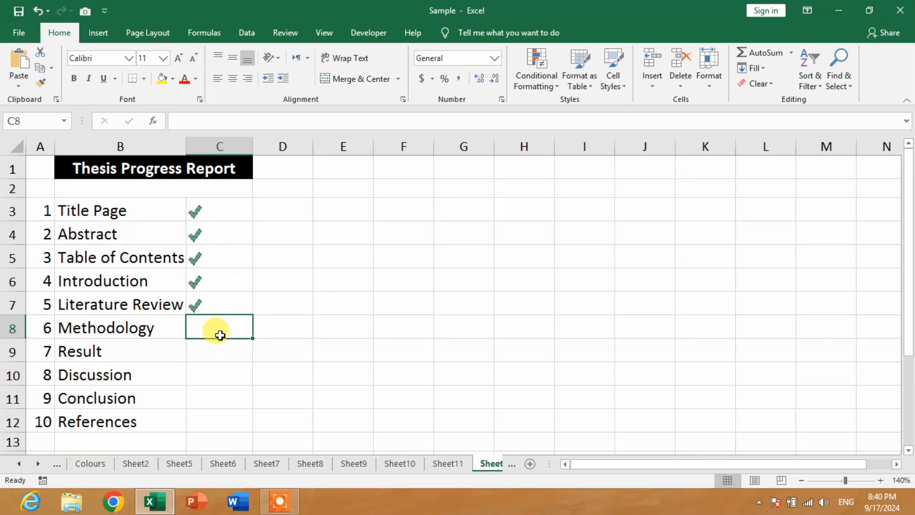
{"action": "type", "text": "0"}
{"action": "left_click", "coordinate": [218, 359]}
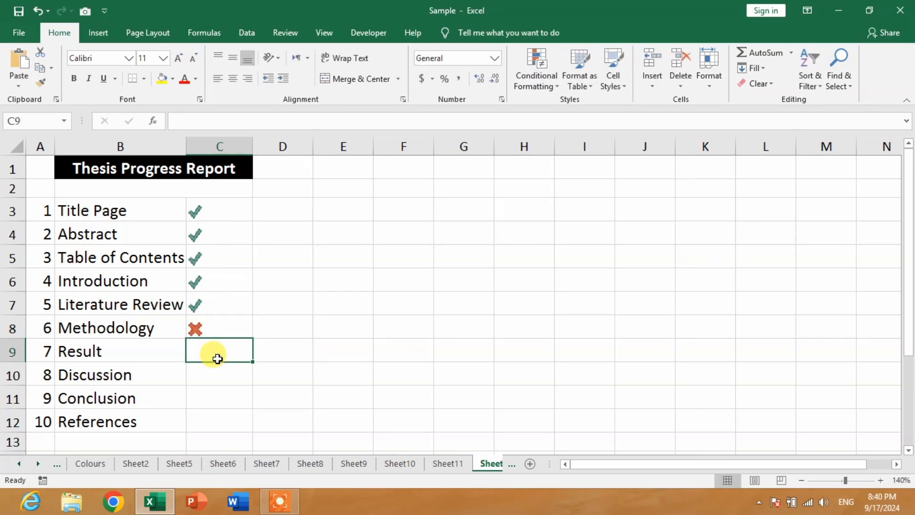
{"action": "type", "text": "0"}
{"action": "left_click", "coordinate": [212, 376]}
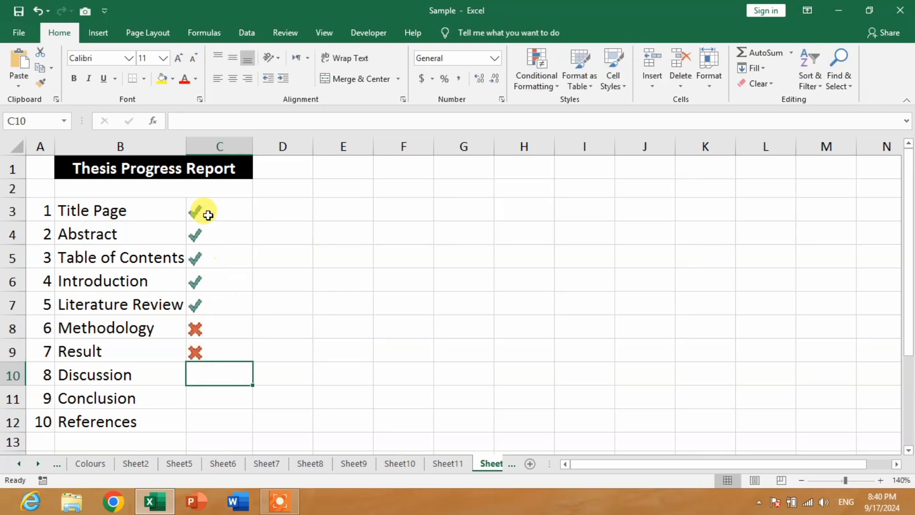